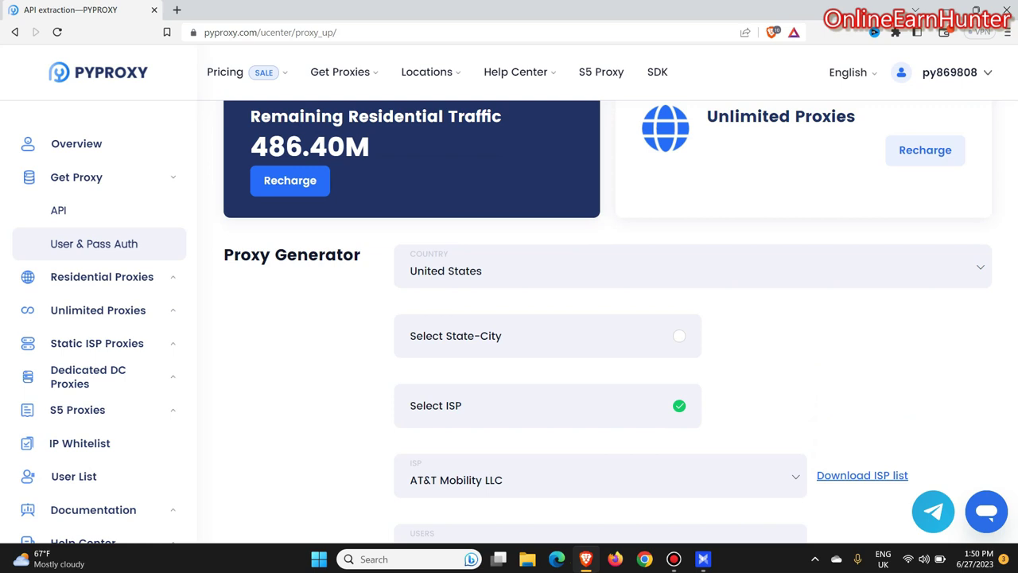
Step: Compare the generated PYPROXY host, username and password with the proxy fields in the AdsPower browser profile
scroll(607, 322, "down", 2)
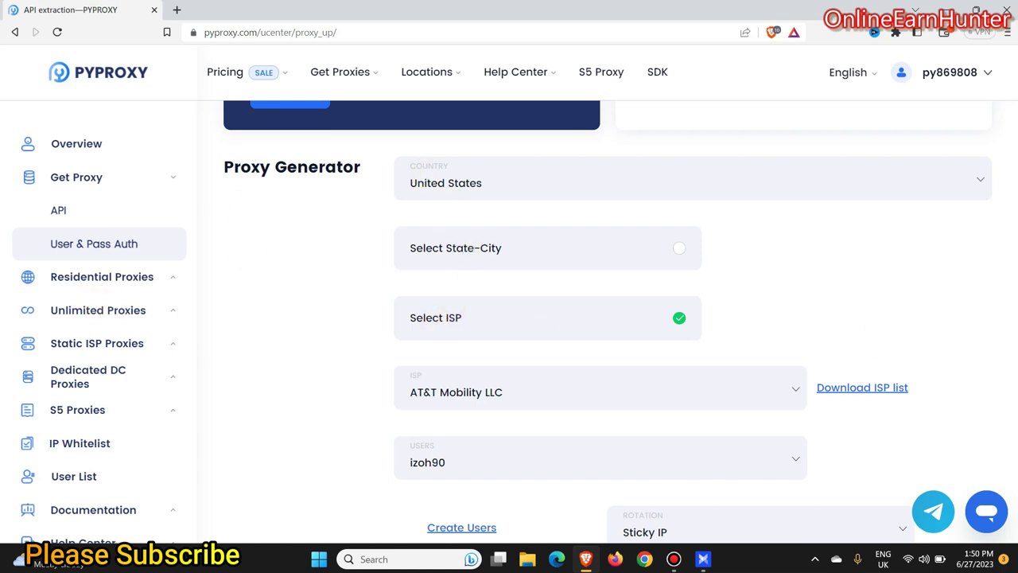
scroll(1000, 234, "down", 2)
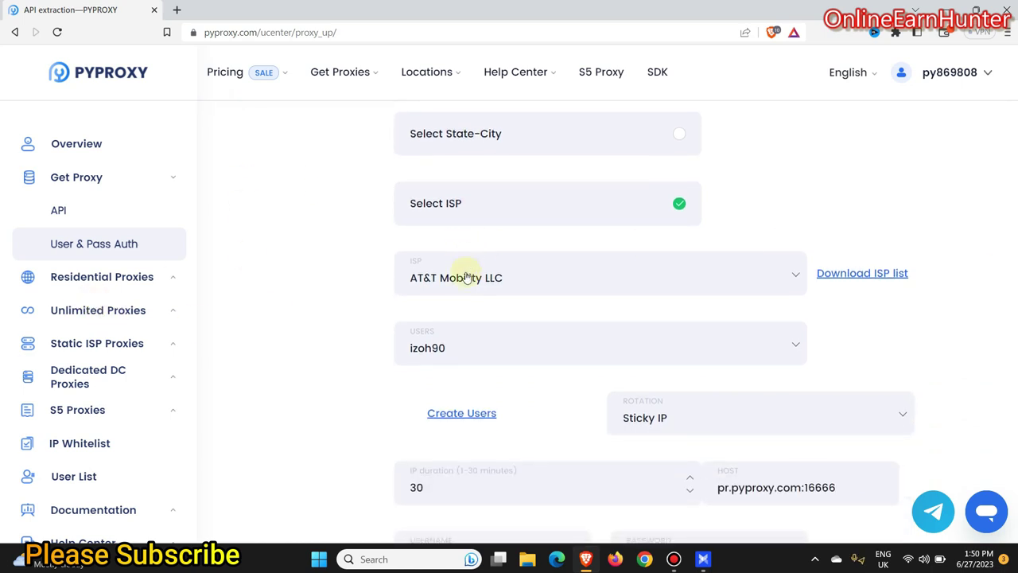
scroll(607, 322, "down", 3)
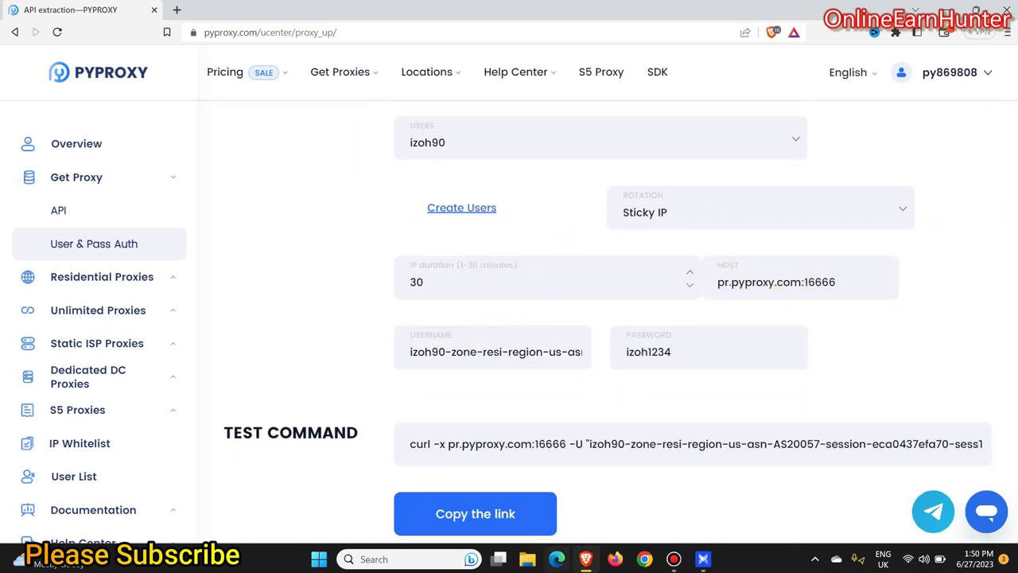
left_click(703, 559)
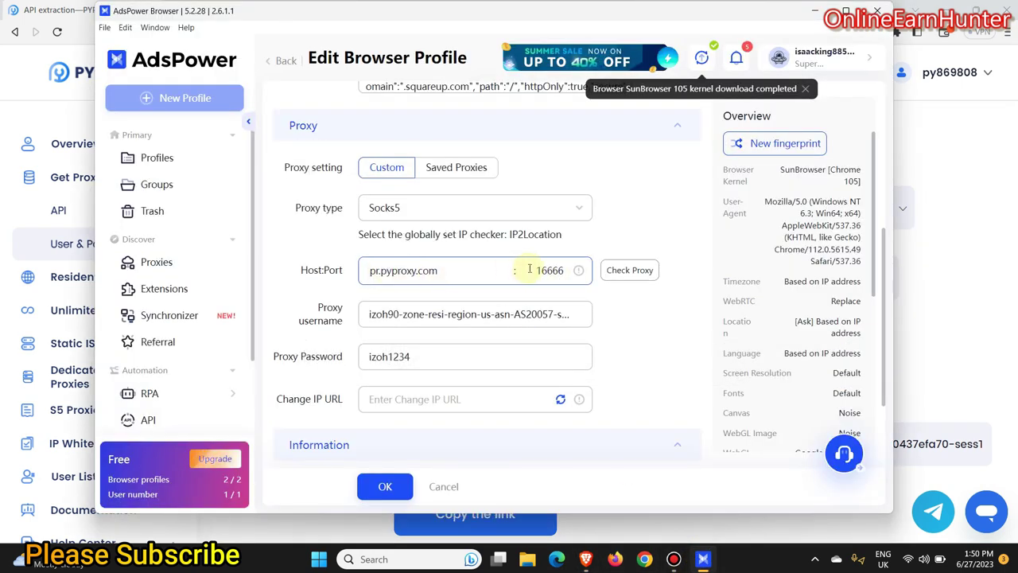
left_click(368, 314)
left_click_drag(368, 314, 600, 326)
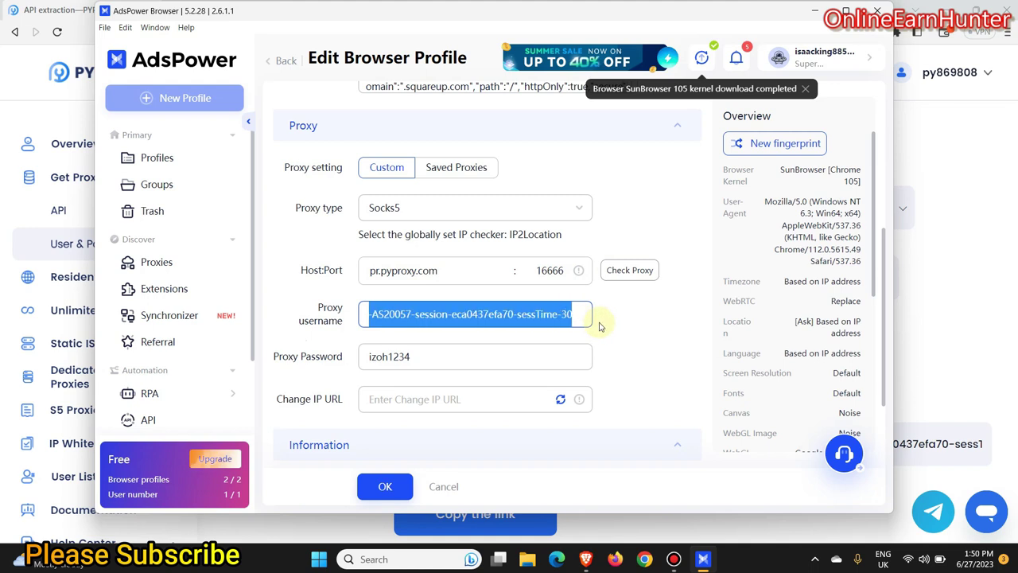
left_click(586, 559)
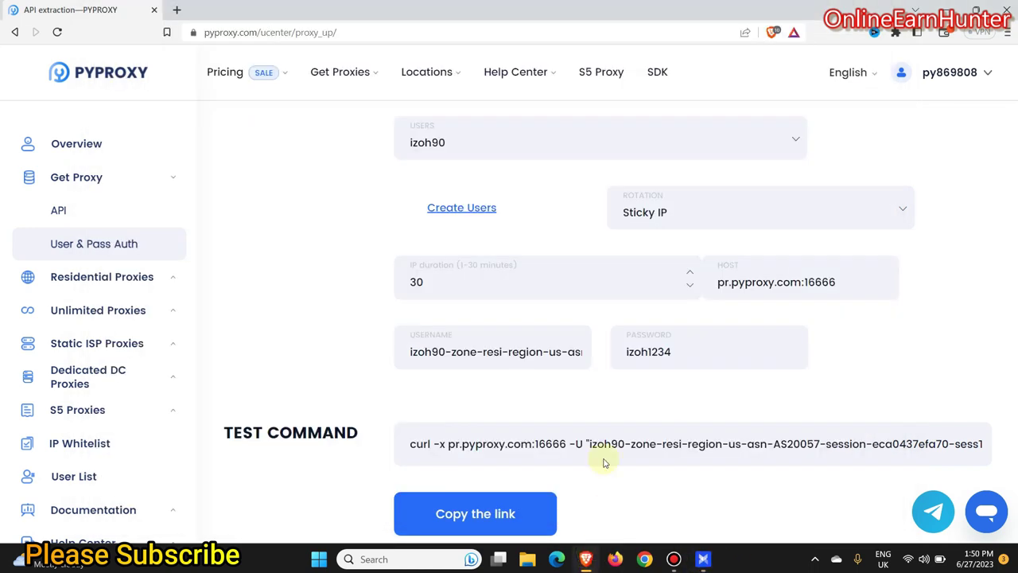
left_click_drag(435, 358, 624, 353)
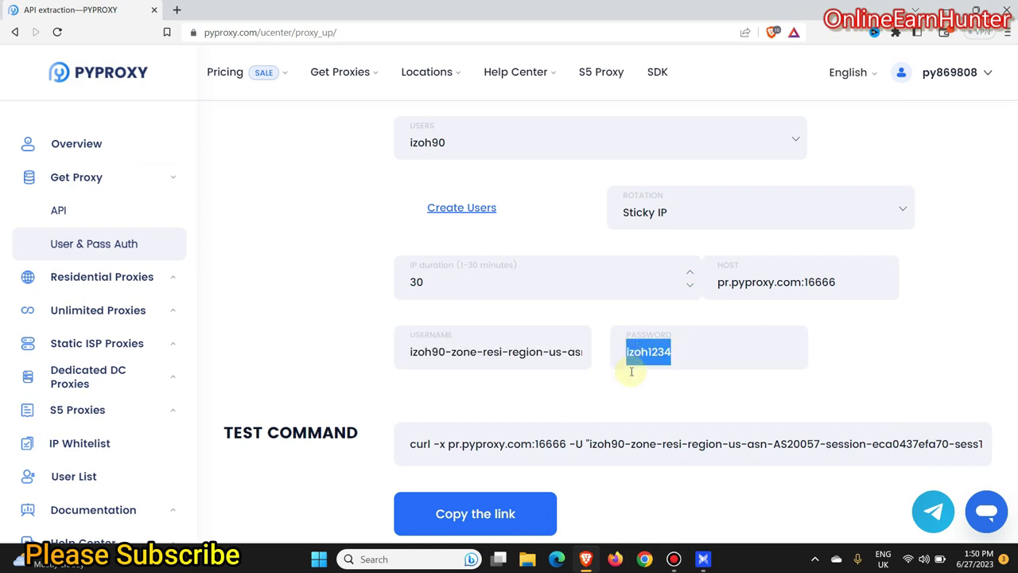
left_click(703, 559)
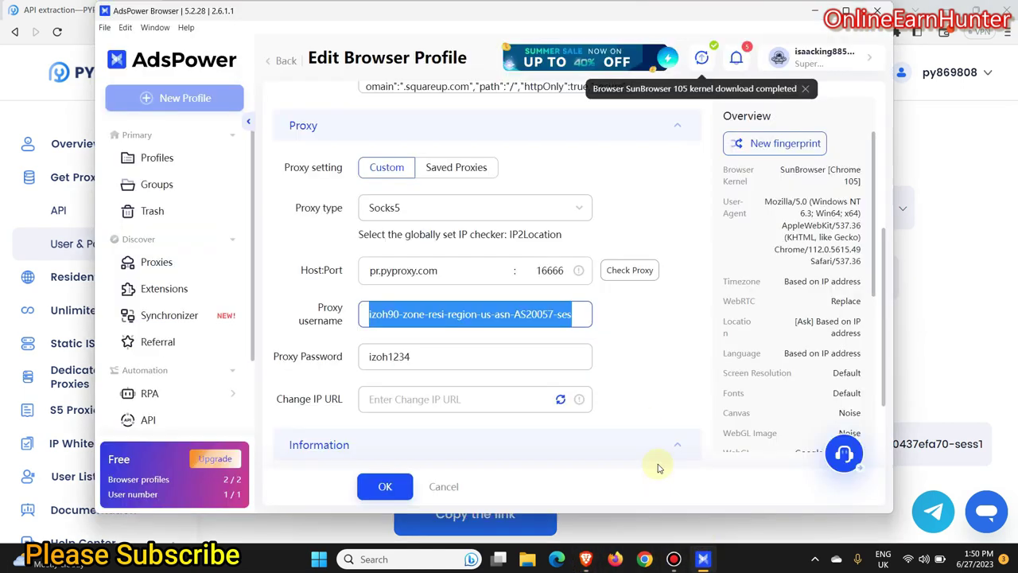
left_click(446, 356)
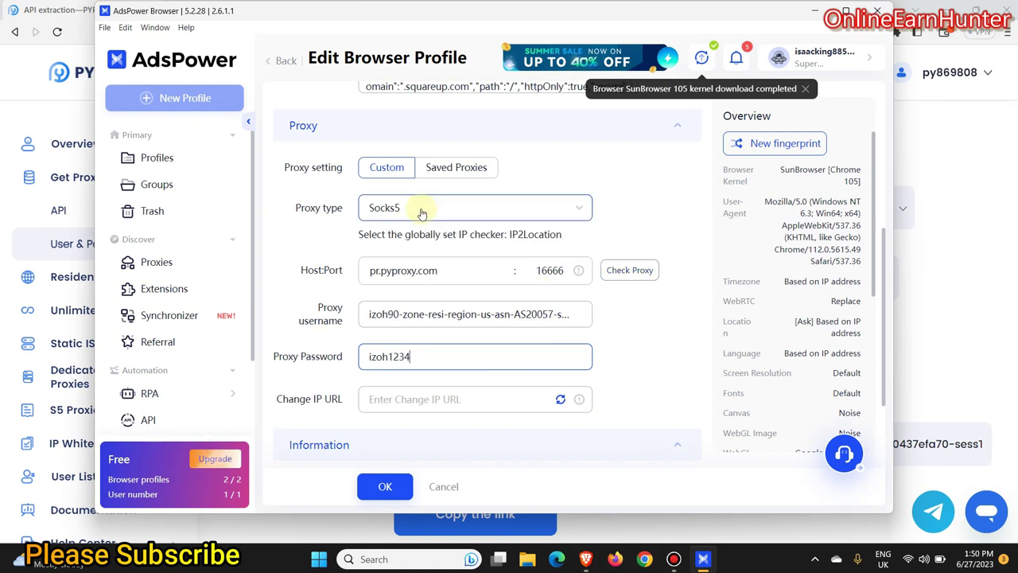
Step: Test the profile's Socks5 proxy connection and save the modified information of profile 7
left_click(624, 270)
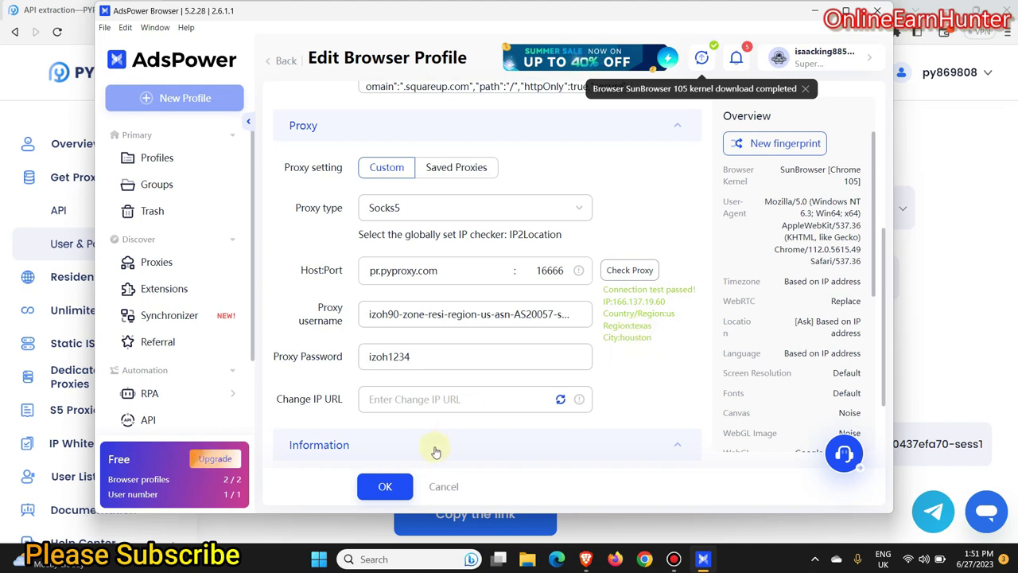
left_click(385, 486)
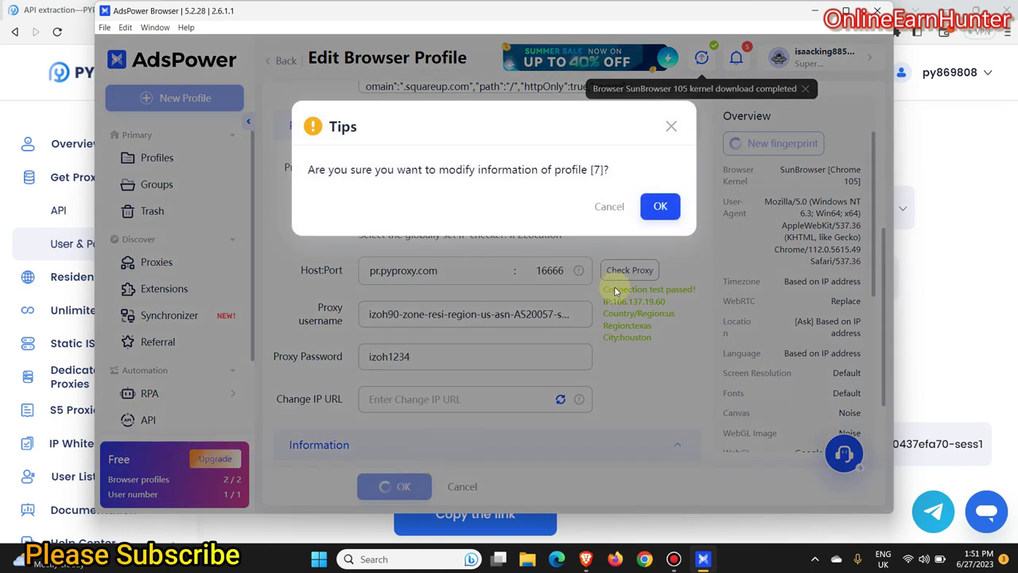
left_click(658, 207)
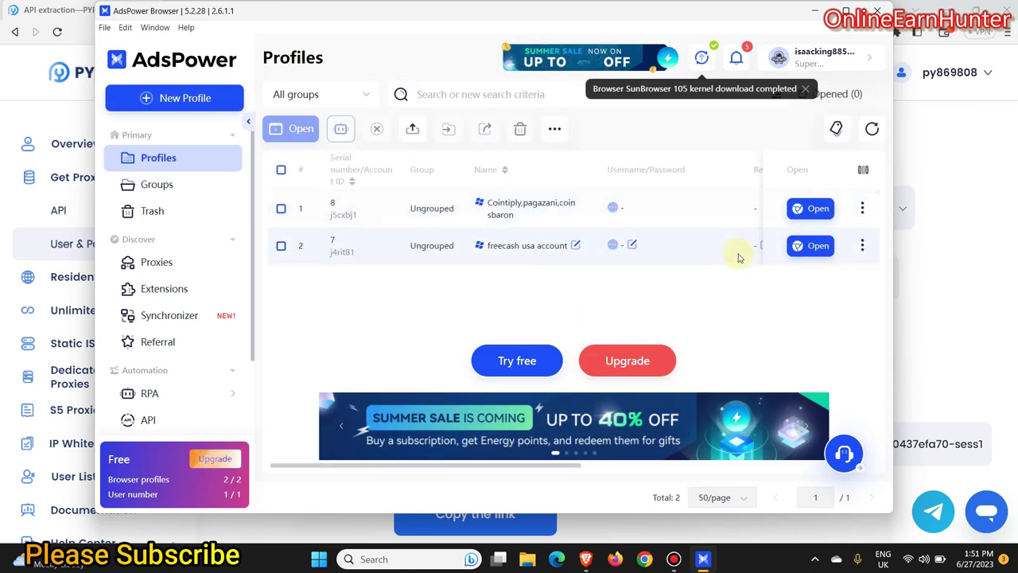
Step: Rename the "freecash usa account" profile to "dollah.co account"
left_click(576, 246)
left_click_drag(501, 223, 387, 225)
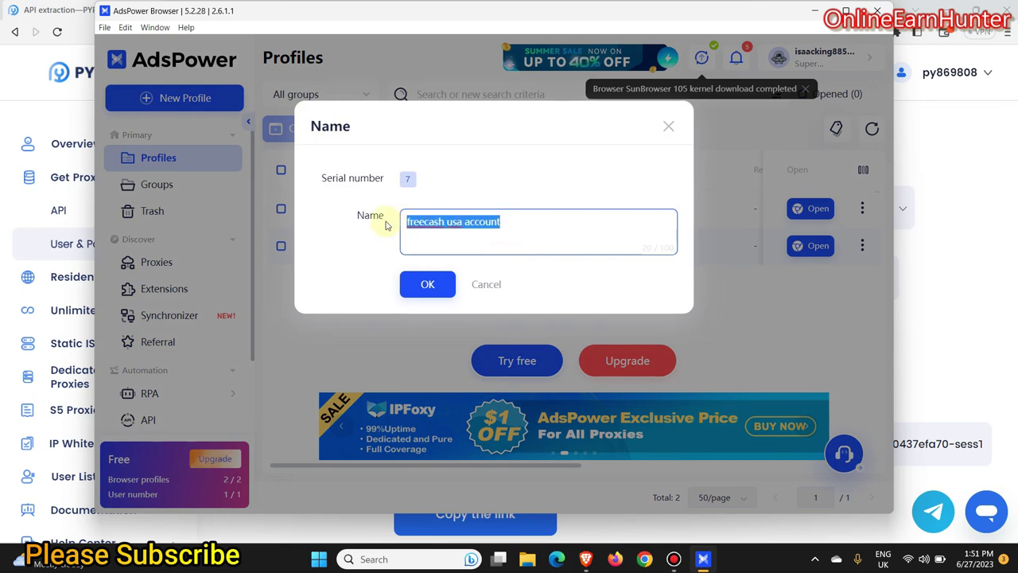
type("dollah.c")
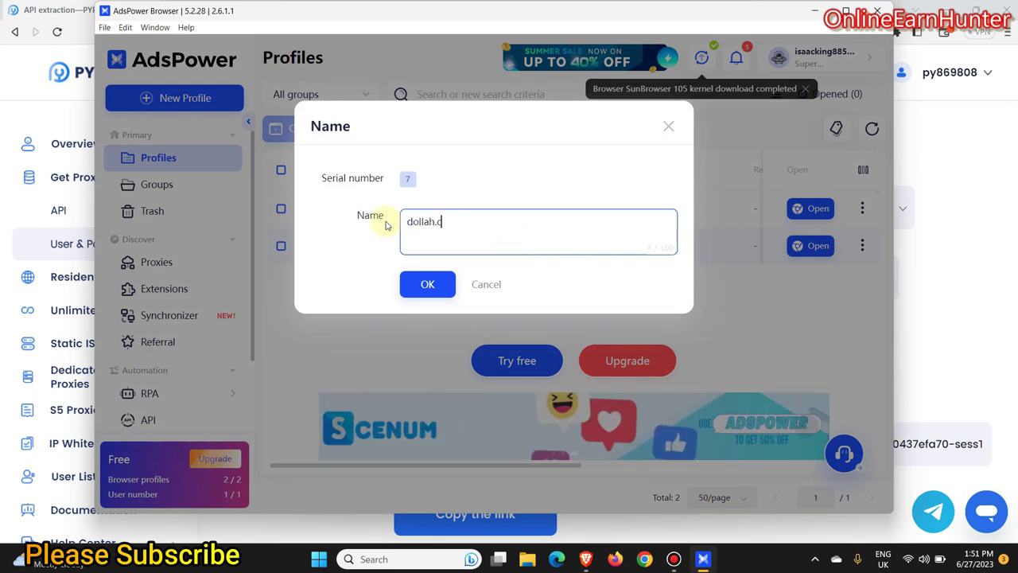
type("o acc")
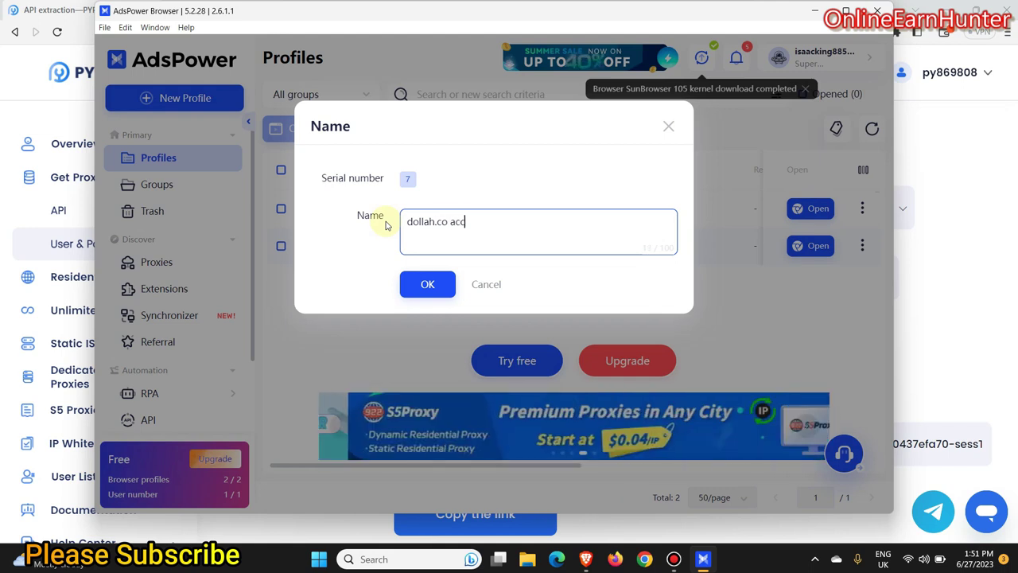
type("ount")
left_click(425, 284)
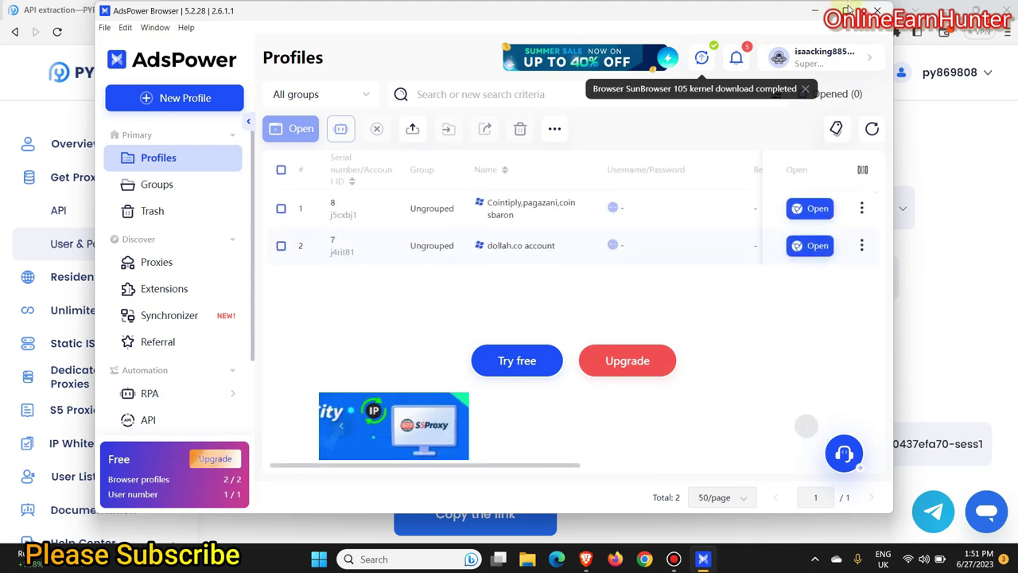
Step: Launch the browser of the "dollah.co account" profile and maximize its window
double_click(785, 5)
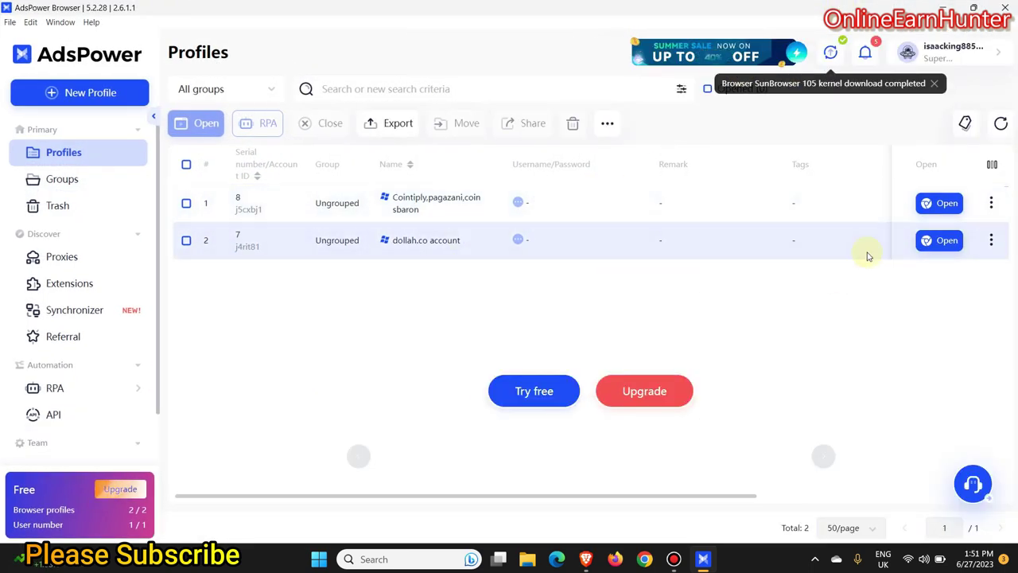
left_click(932, 240)
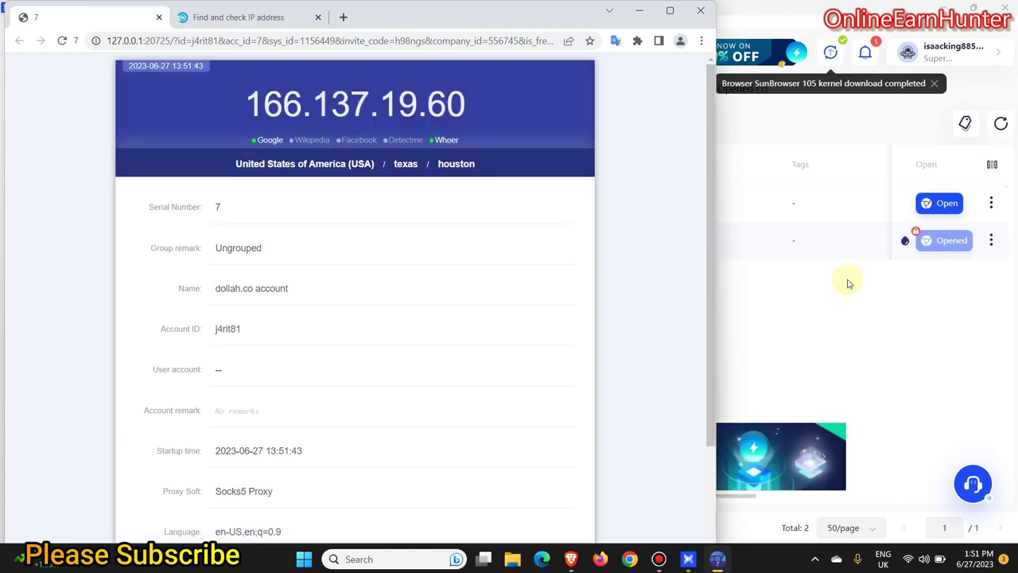
left_click(670, 10)
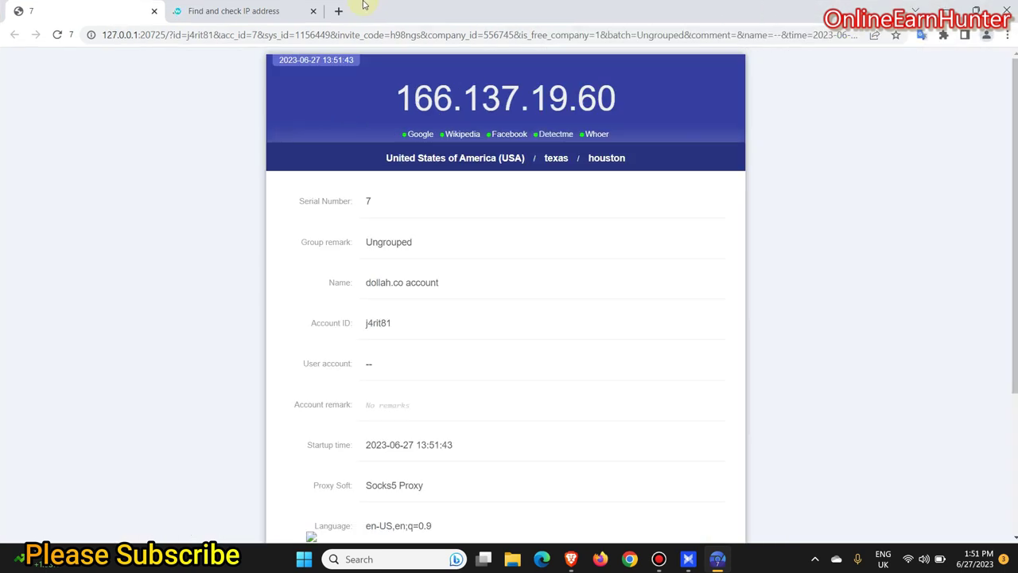
Step: Check the IP, location, ISP and timezone details on the profile's start page and Whoer, closing the start page once reviewed
left_click(249, 10)
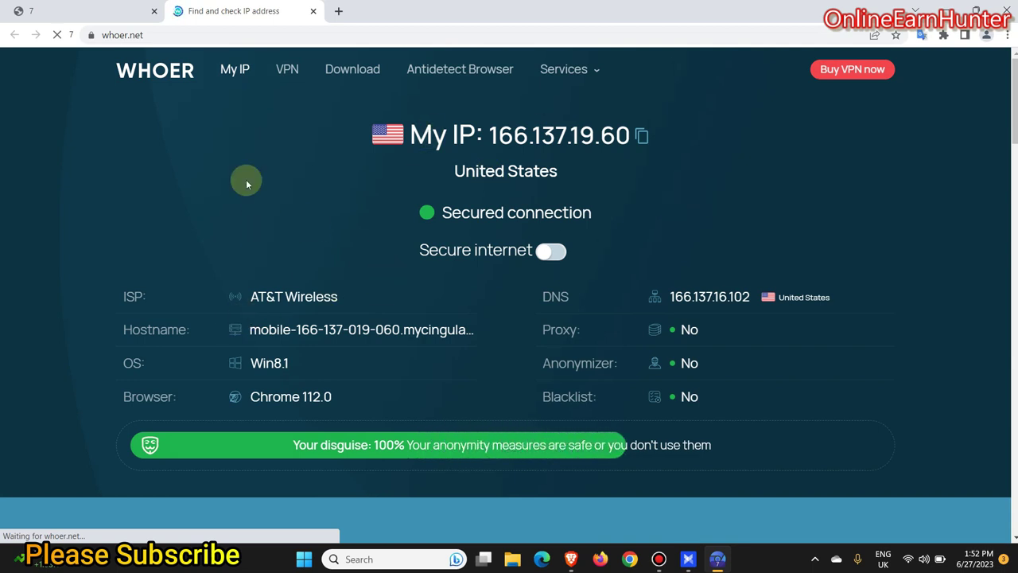
left_click(128, 12)
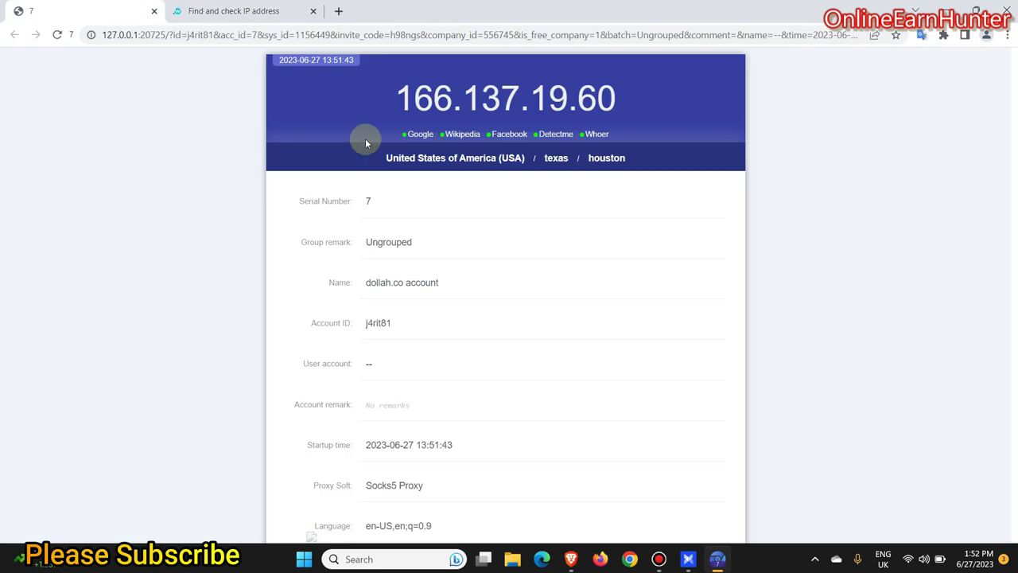
scroll(568, 316, "down", 3)
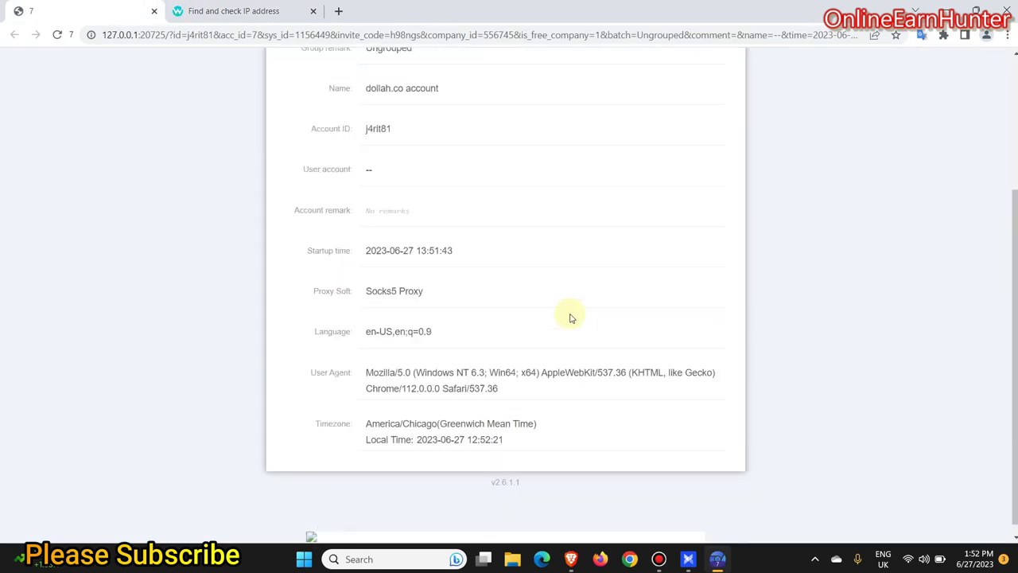
scroll(570, 315, "up", 3)
scroll(570, 315, "down", 3)
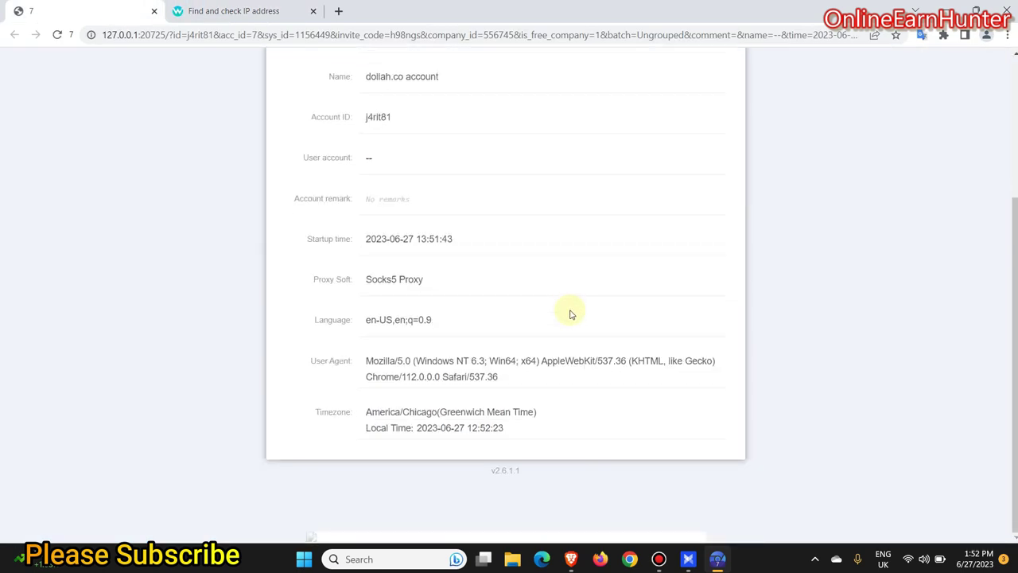
scroll(569, 314, "up", 3)
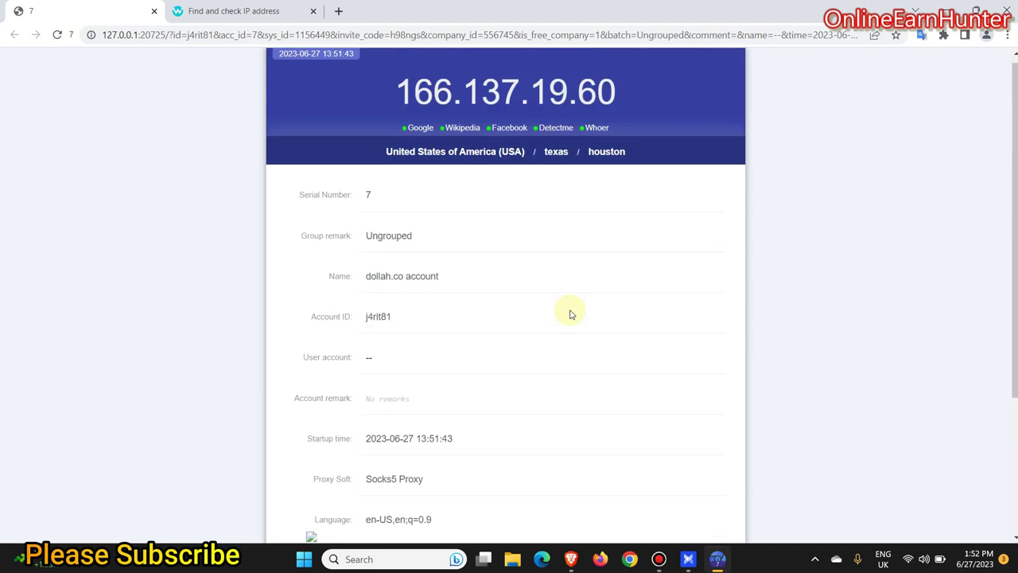
left_click(155, 11)
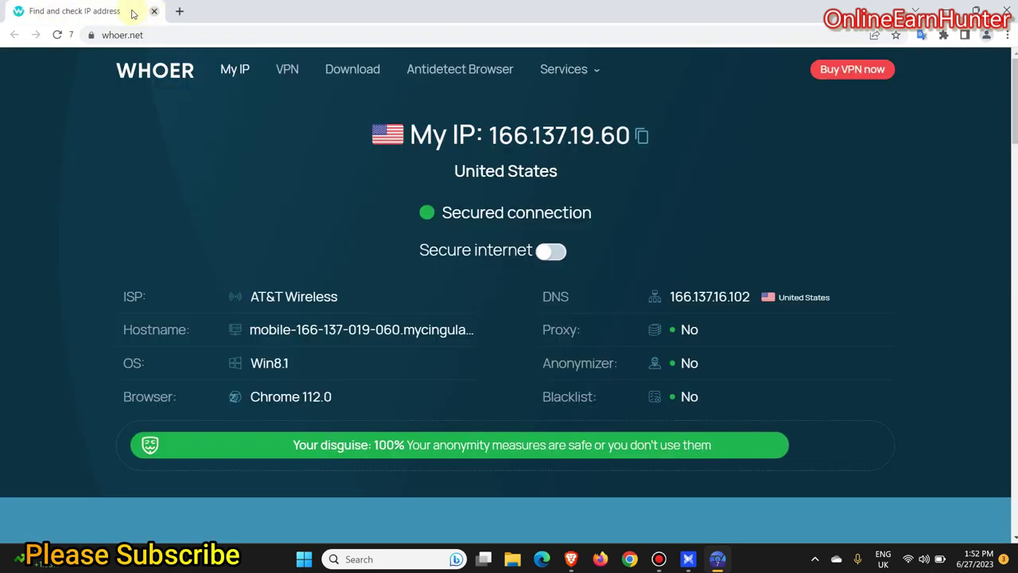
scroll(1011, 123, "down", 5)
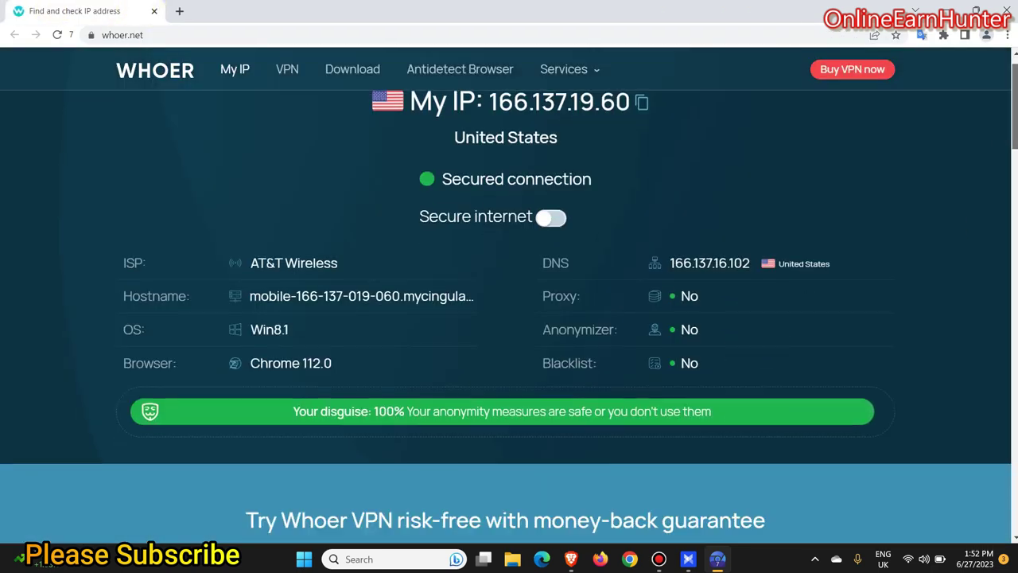
scroll(1013, 114, "up", 5)
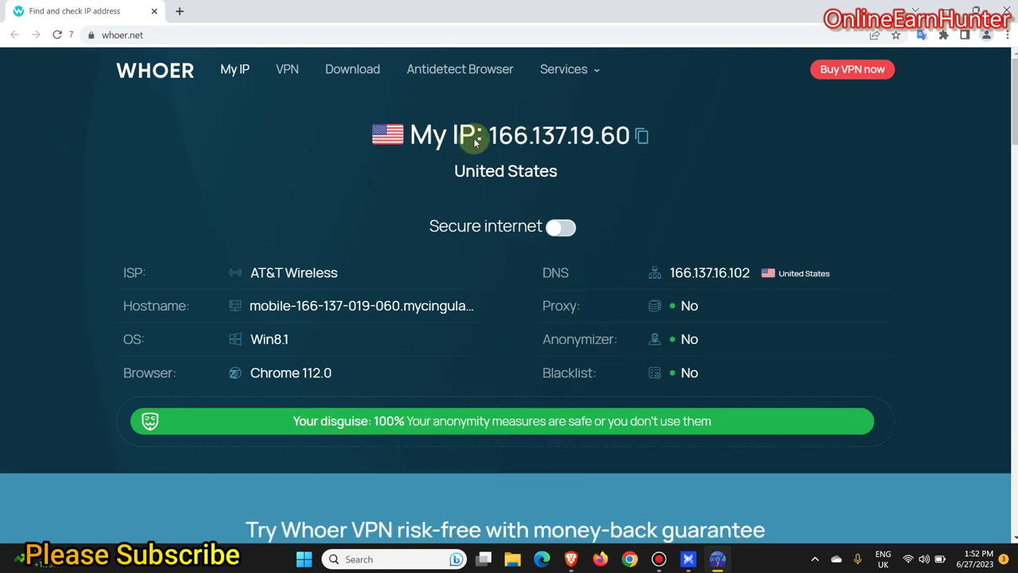
Step: Open the dollah.co website in a new tab
left_click(180, 11)
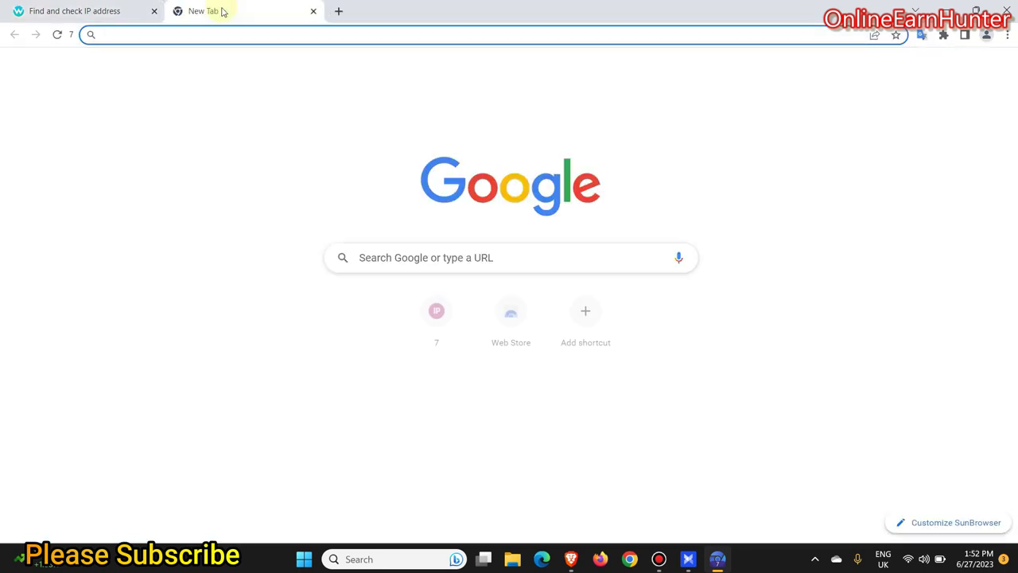
type("doll")
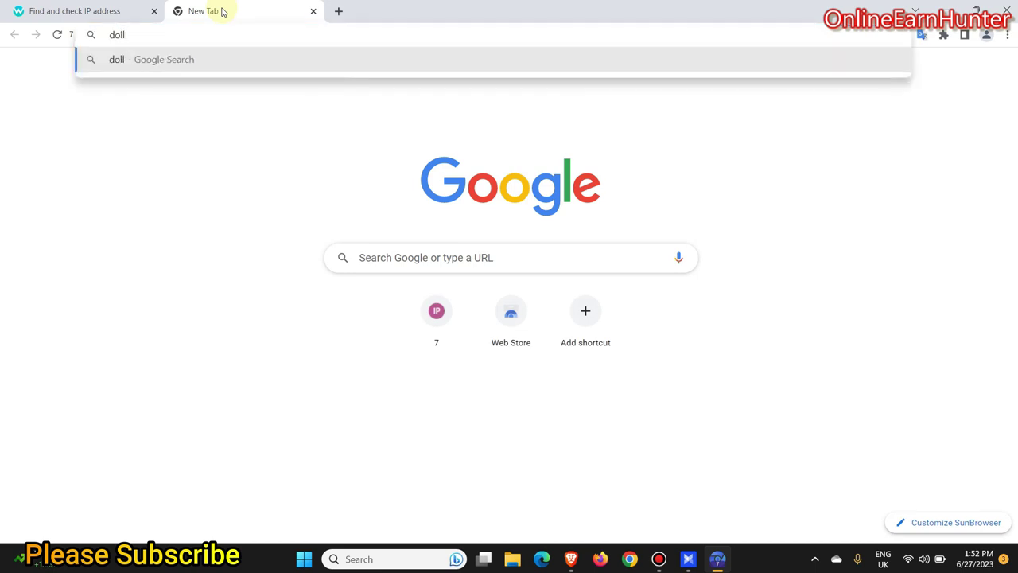
type("ah.c")
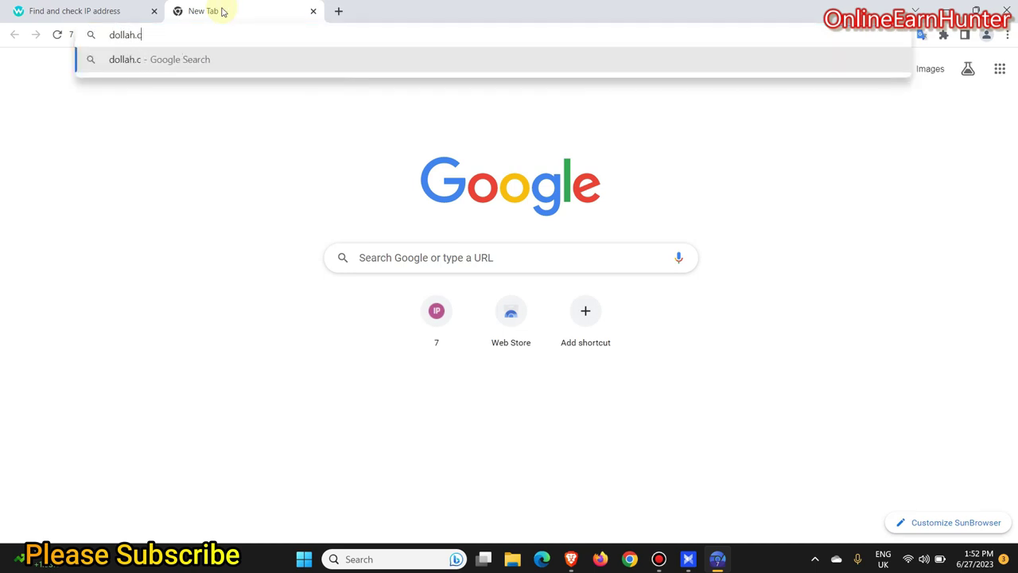
type("o")
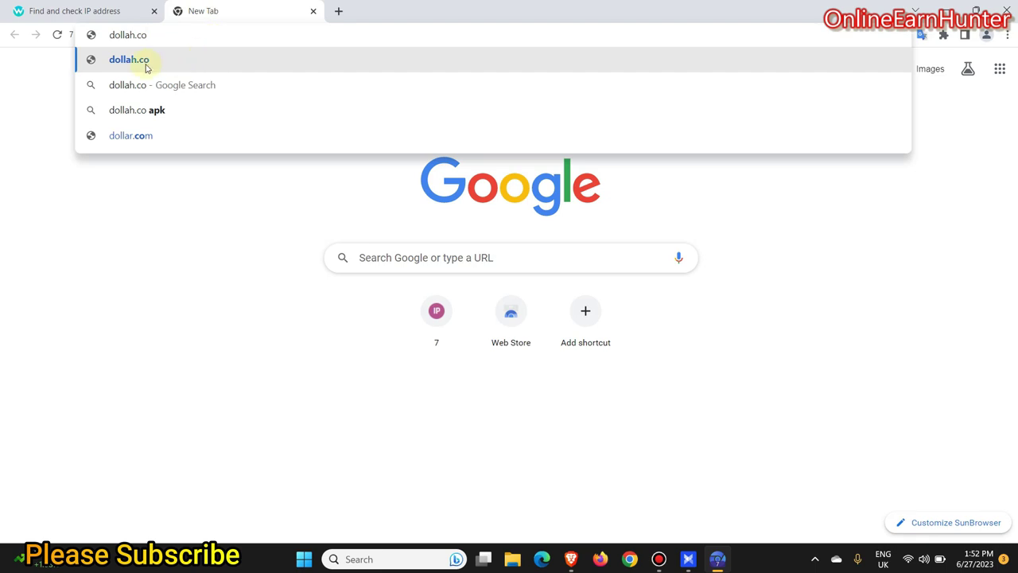
left_click(145, 64)
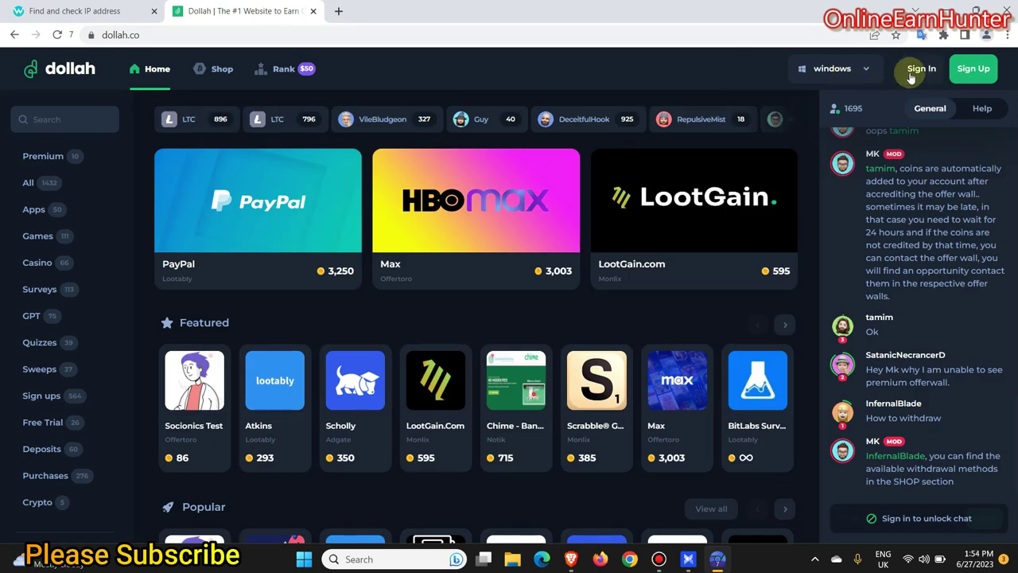
Step: Start signing up for Dollah with a Google account and move the sign-in window clear of the sign-up form
left_click(966, 71)
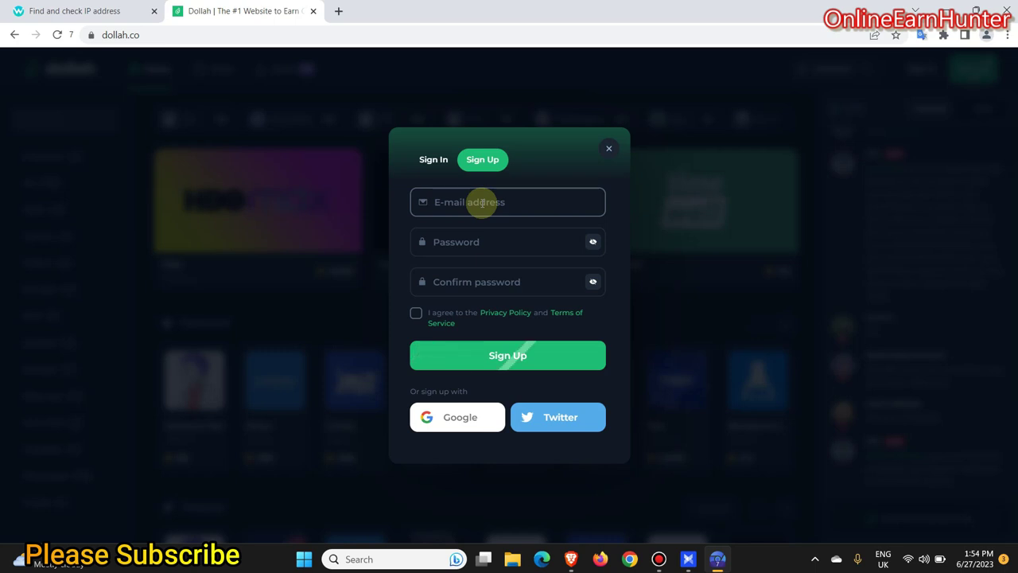
left_click(451, 419)
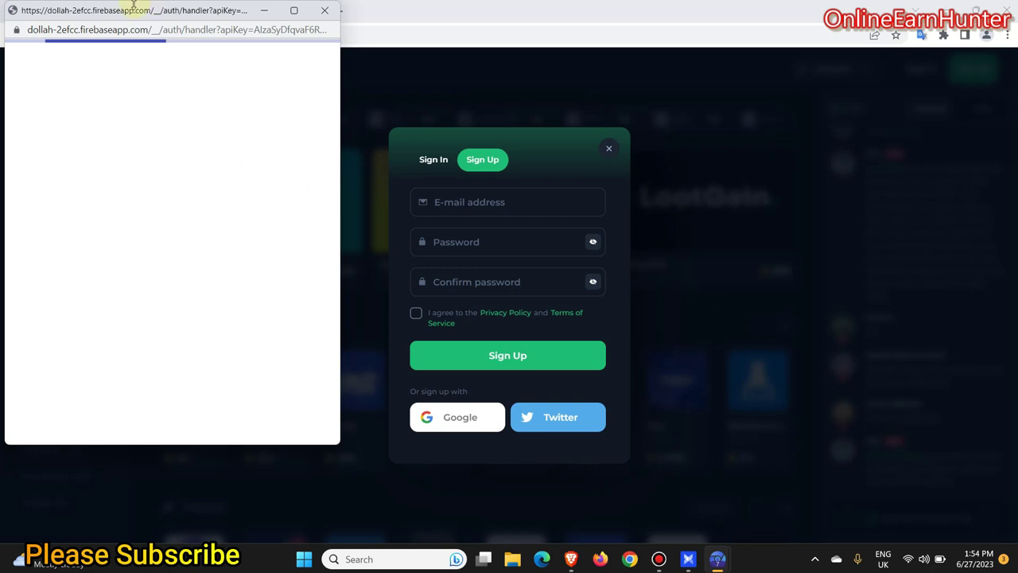
left_click_drag(189, 8, 770, 80)
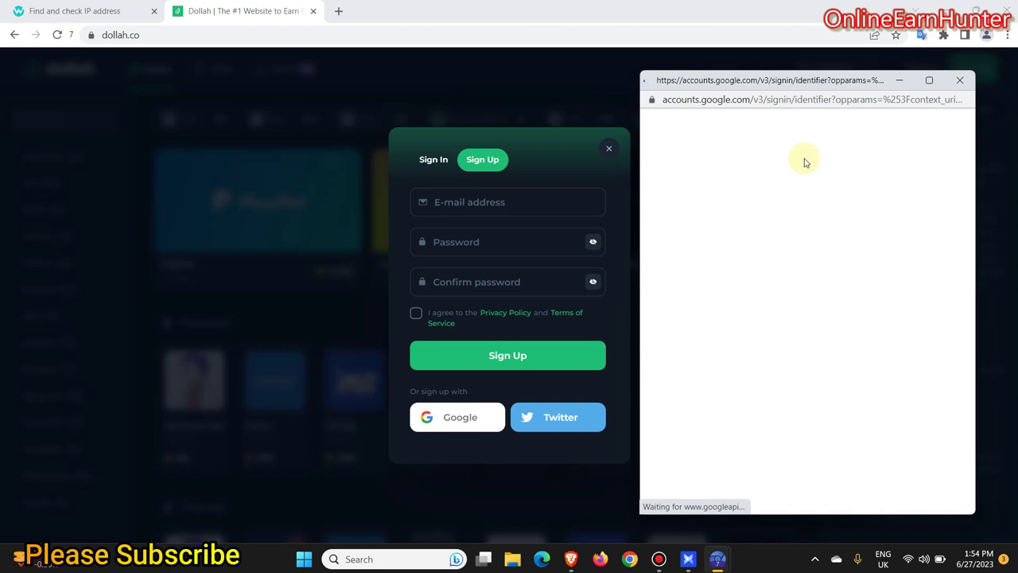
Step: Sign in to Google with the saved e-mail address and the account password to continue the Dollah sign-up
left_click(718, 249)
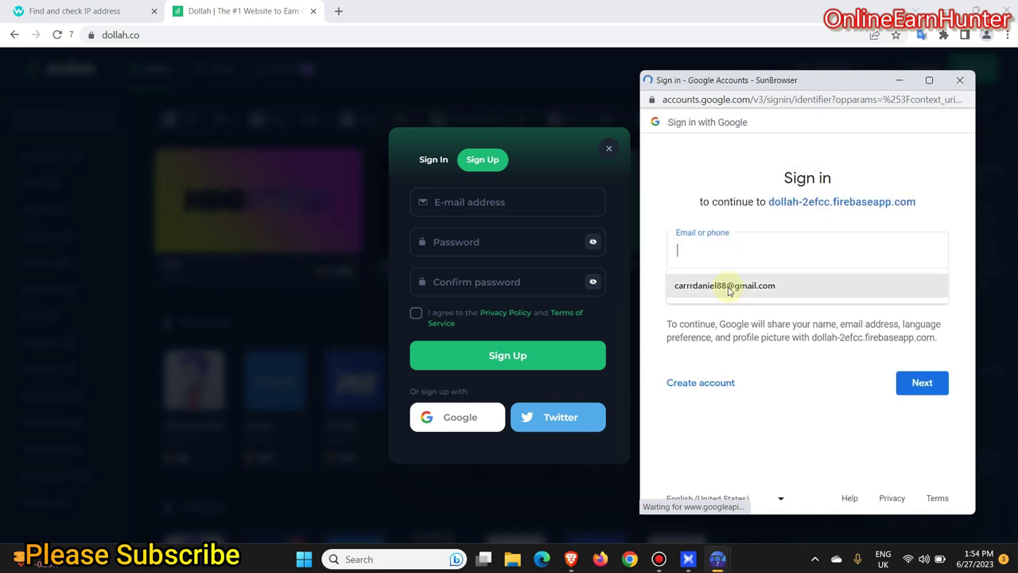
left_click(725, 286)
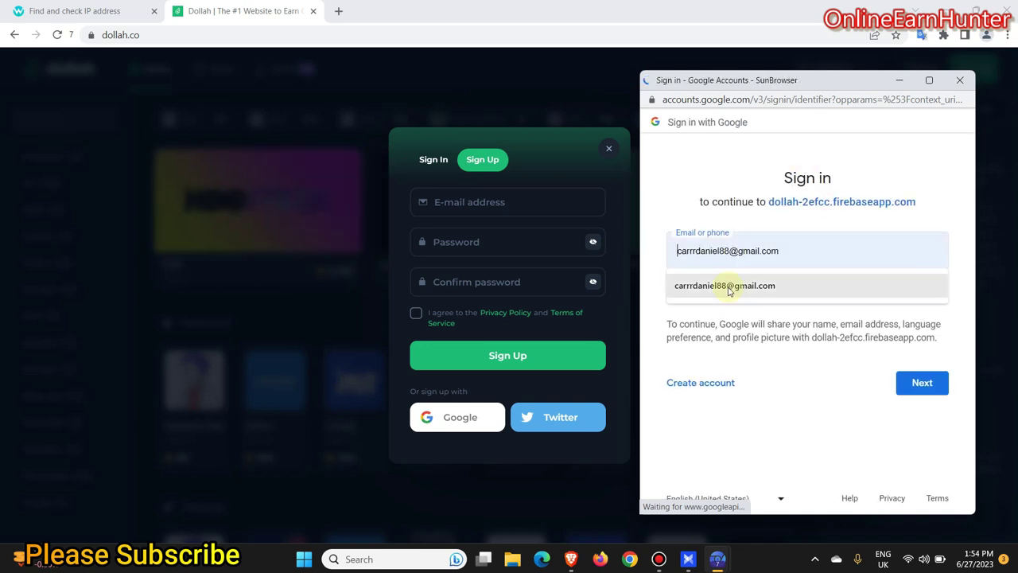
left_click(910, 385)
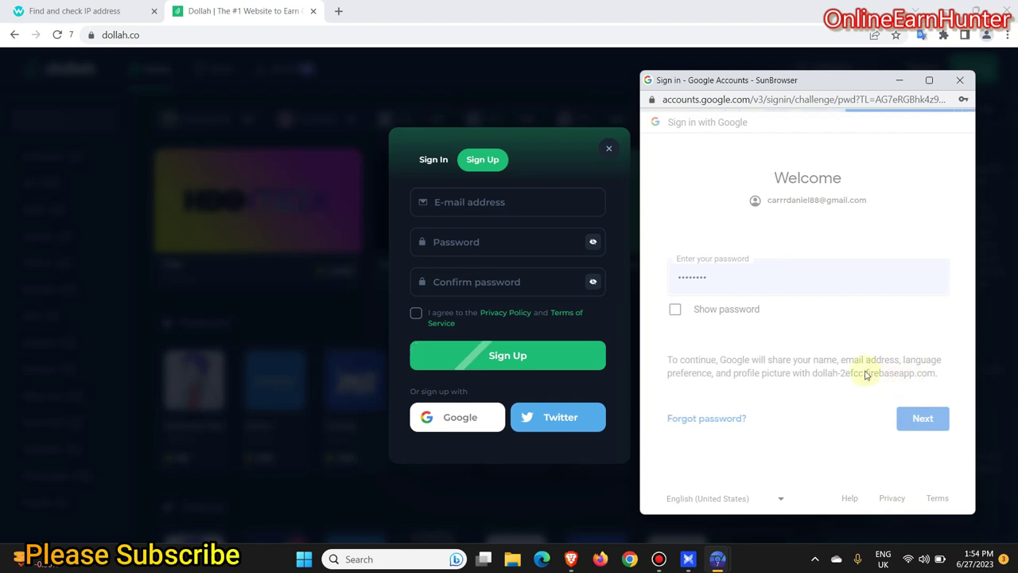
left_click(921, 418)
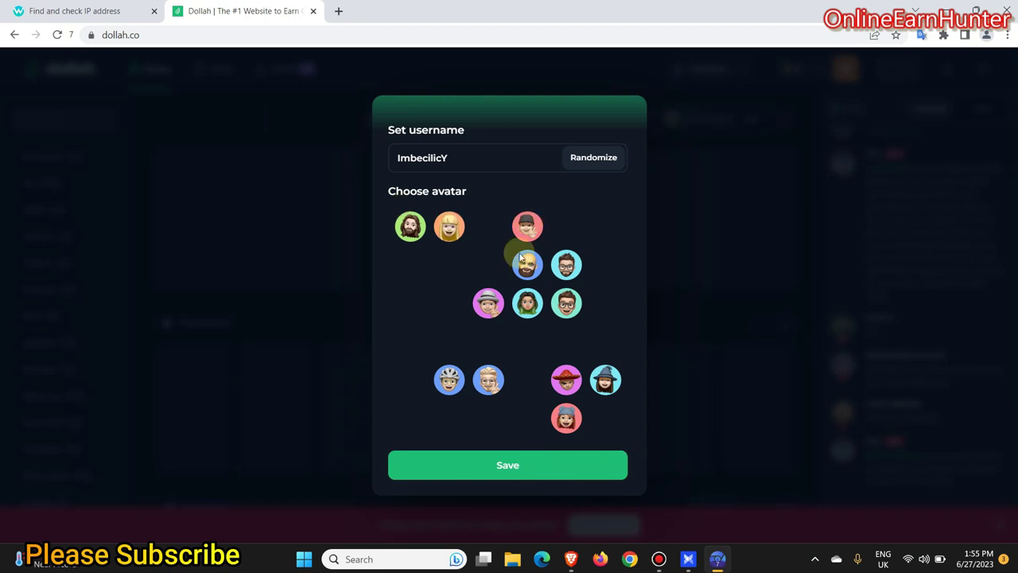
Step: Choose the smiling, brown-haired avatar with glasses in the third row and save the Dollah profile with the suggested username
left_click(564, 307)
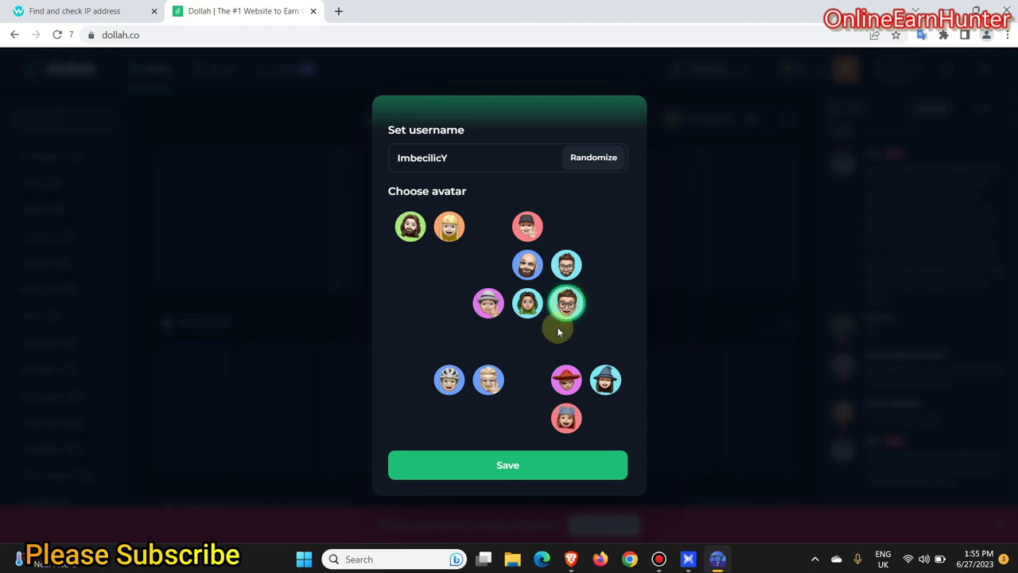
left_click(514, 470)
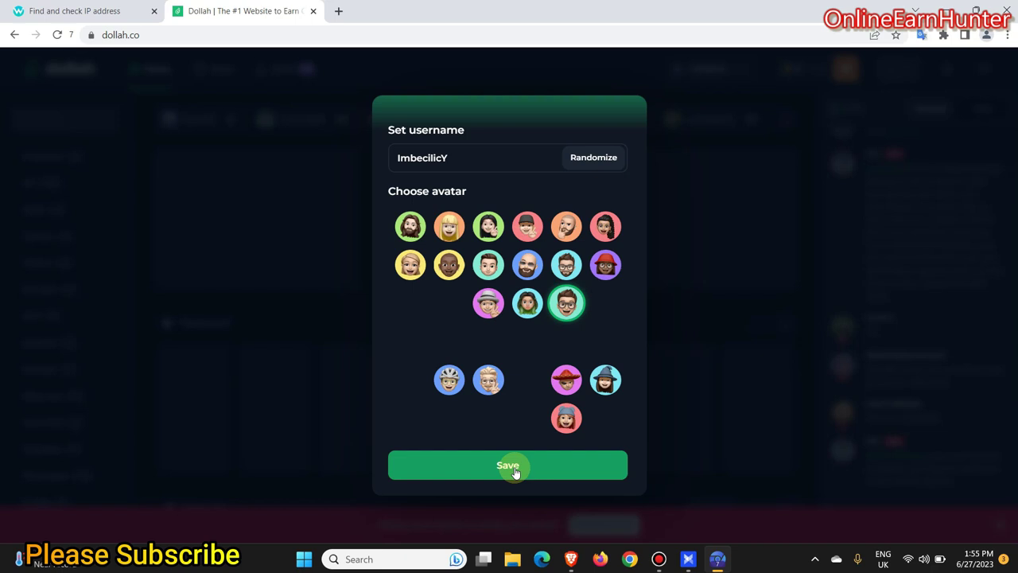
left_click(502, 467)
Step: Try to clear the suggested username and submit the profile form again
left_click(472, 157)
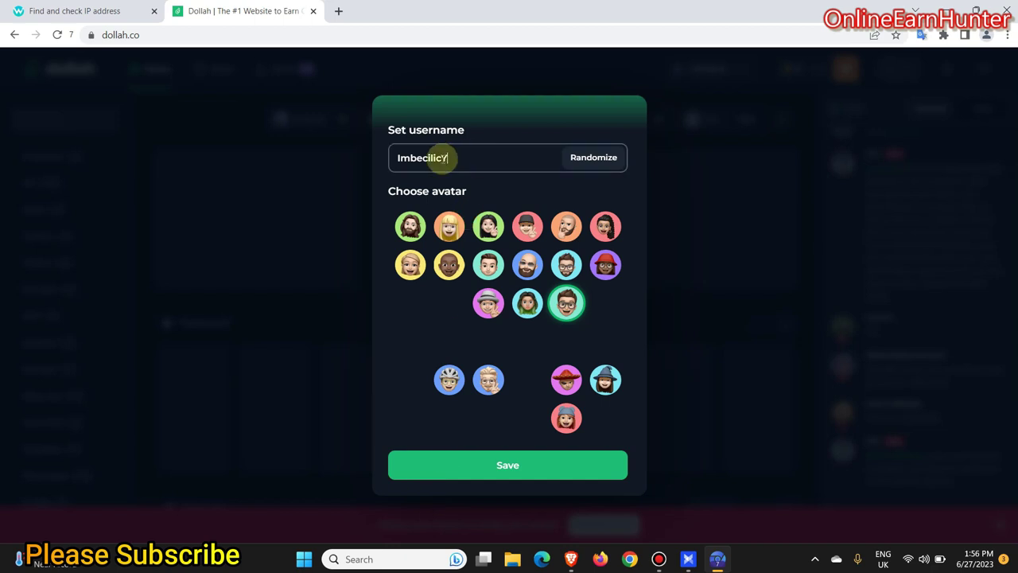
left_click_drag(392, 157, 464, 157)
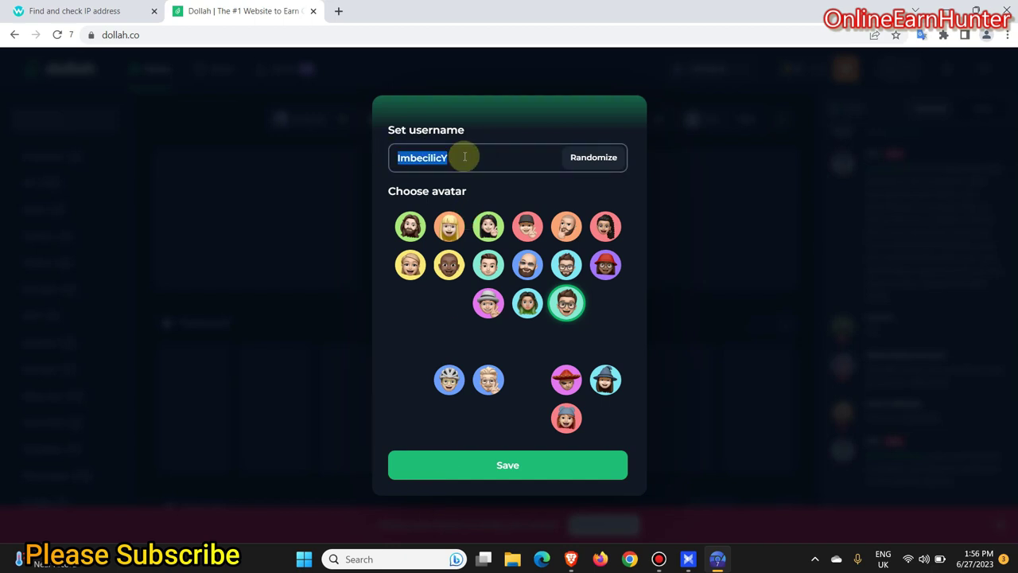
left_click(464, 157)
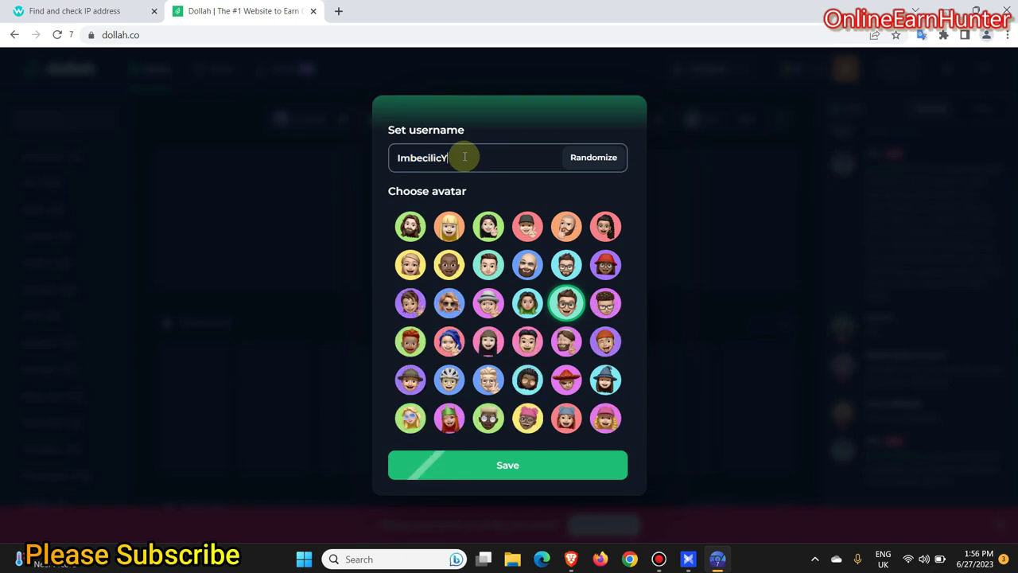
key("ctrl+a")
key("BackSpace")
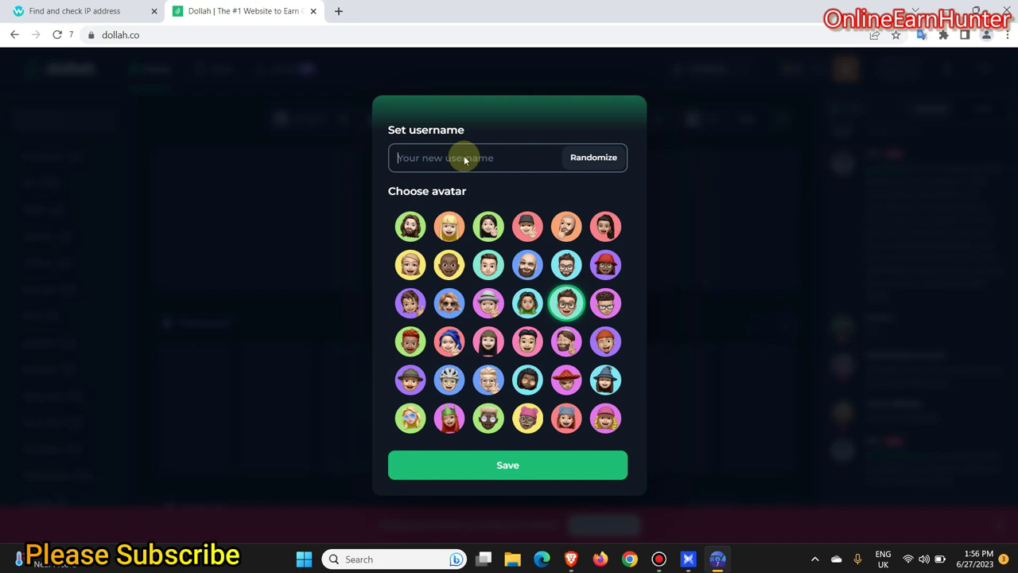
key("Return")
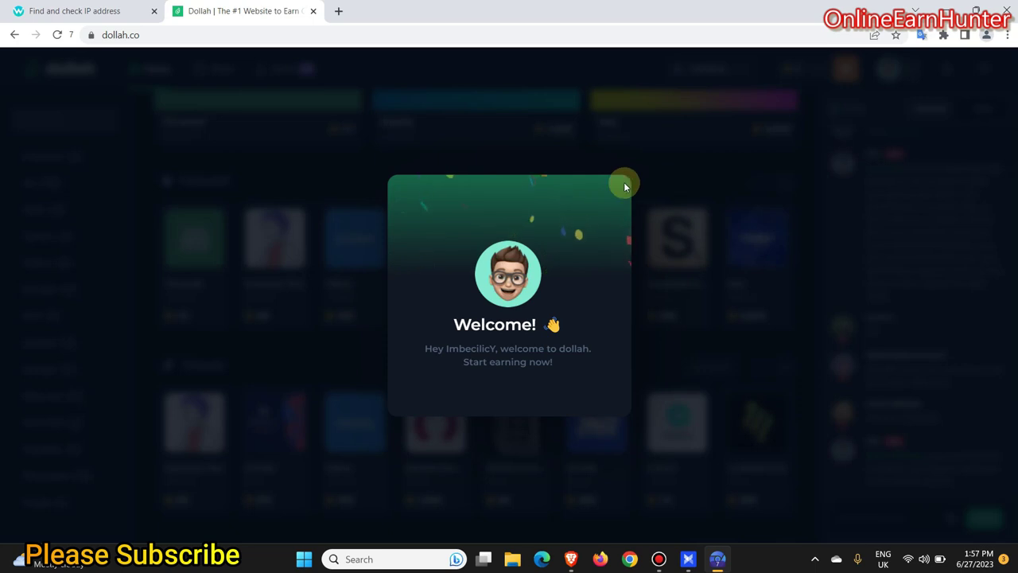
Step: Reload the Dollah page and dismiss the welcome message to get started
left_click(57, 35)
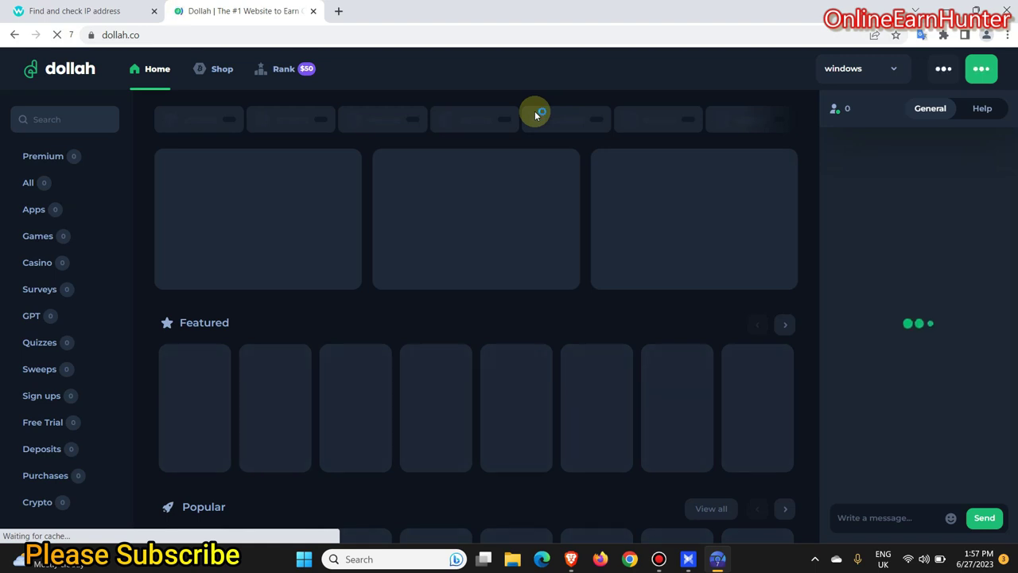
left_click(672, 214)
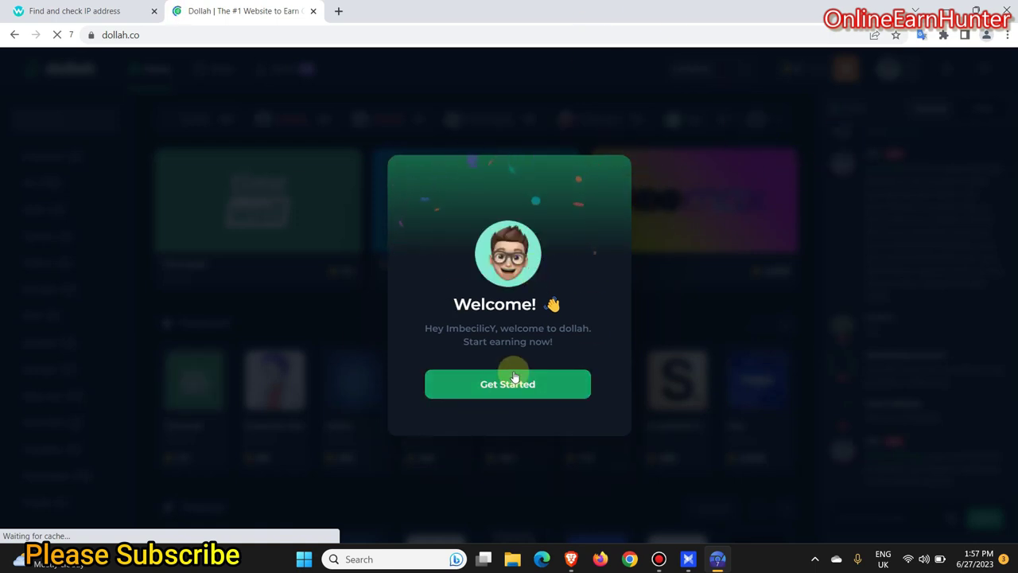
left_click(472, 398)
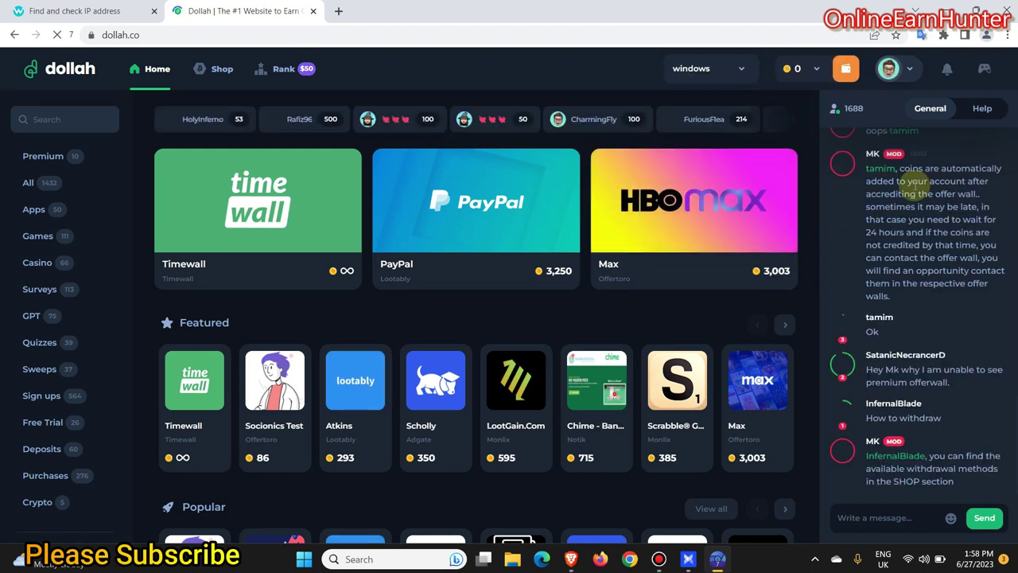
Step: Look over the featured and popular offers on the Dollah home page
scroll(556, 266, "down", 3)
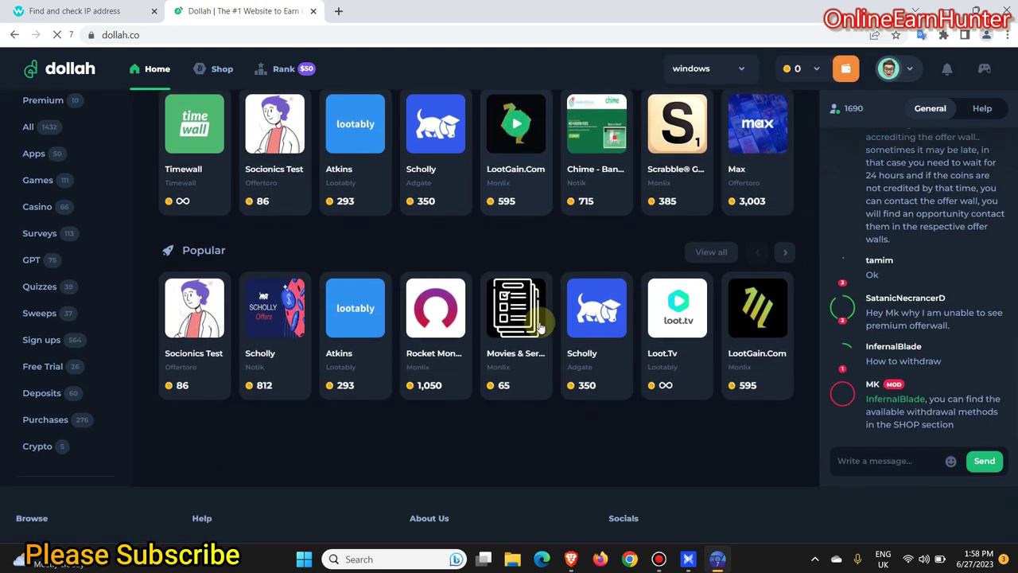
scroll(539, 326, "down", 2)
scroll(539, 323, "up", 3)
scroll(540, 324, "up", 2)
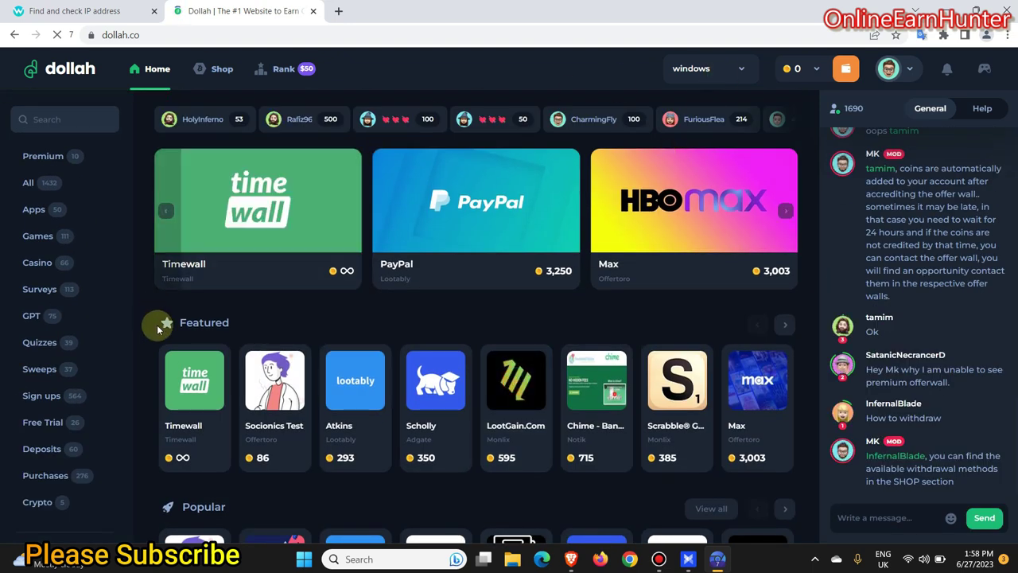
Step: Open the Surveys category and look through the surveys offered for Windows in the United States
left_click(48, 290)
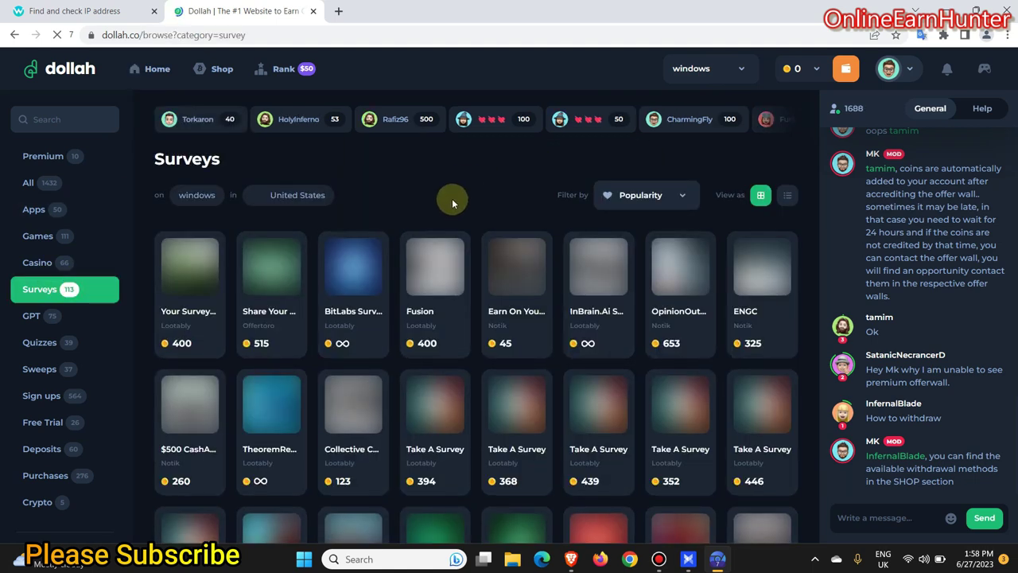
scroll(453, 203, "down", 5)
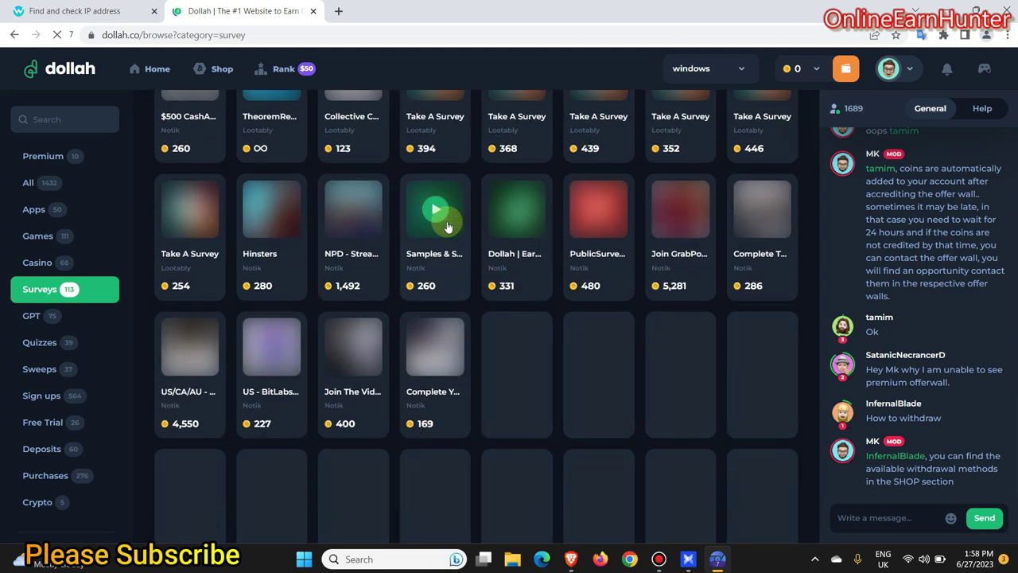
scroll(447, 228, "down", 3)
scroll(448, 228, "up", 2)
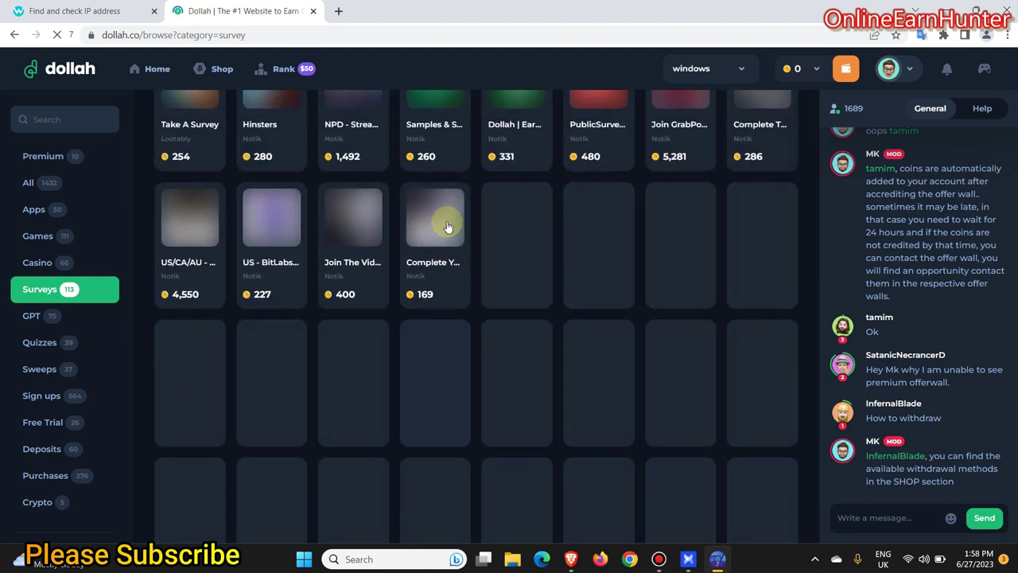
scroll(447, 228, "up", 6)
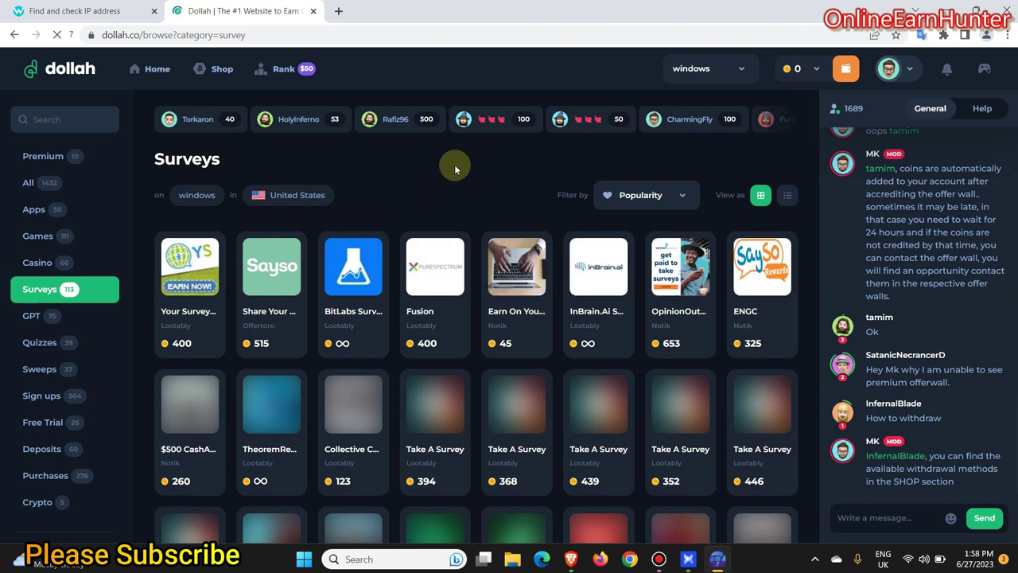
scroll(454, 166, "down", 1)
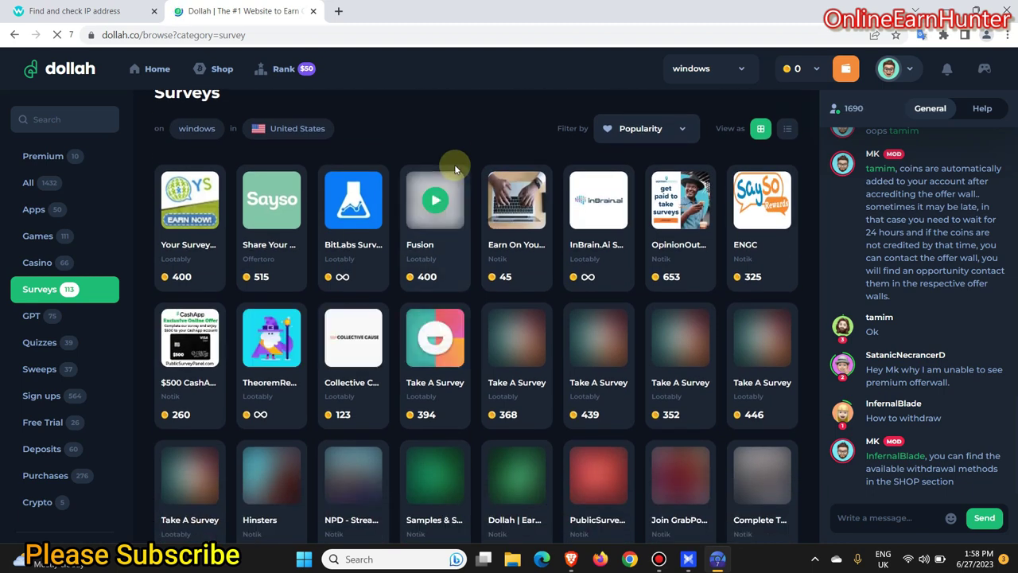
scroll(456, 169, "up", 3)
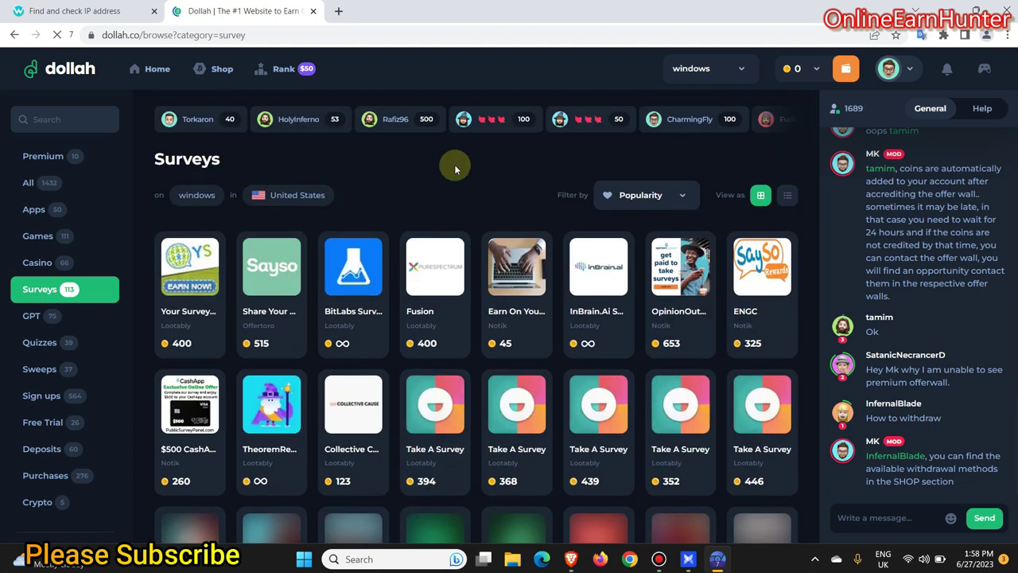